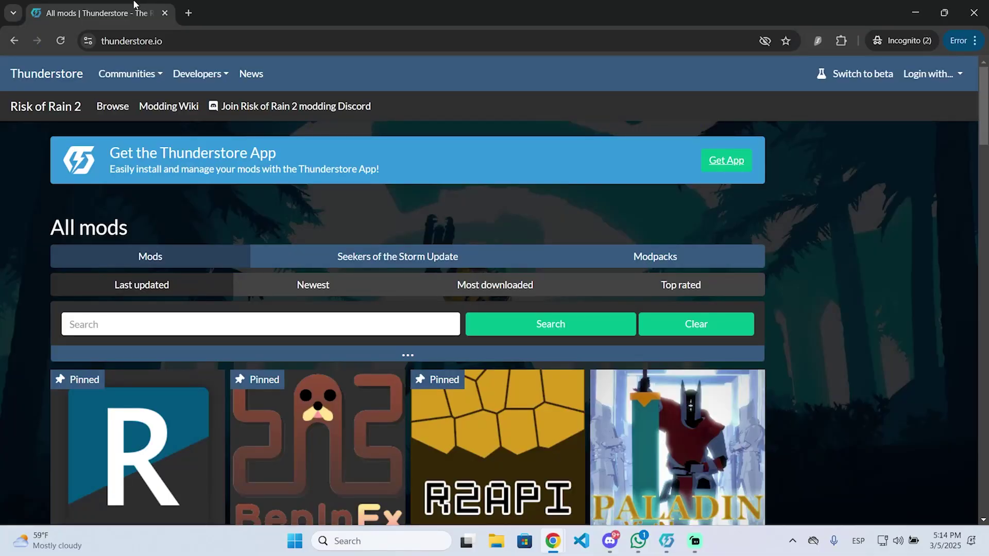
# - Find the R.E.P.O. community among all Thunderstore communities and open its mod list
pyautogui.moveTo(103, 40); pyautogui.dragTo(160, 43)
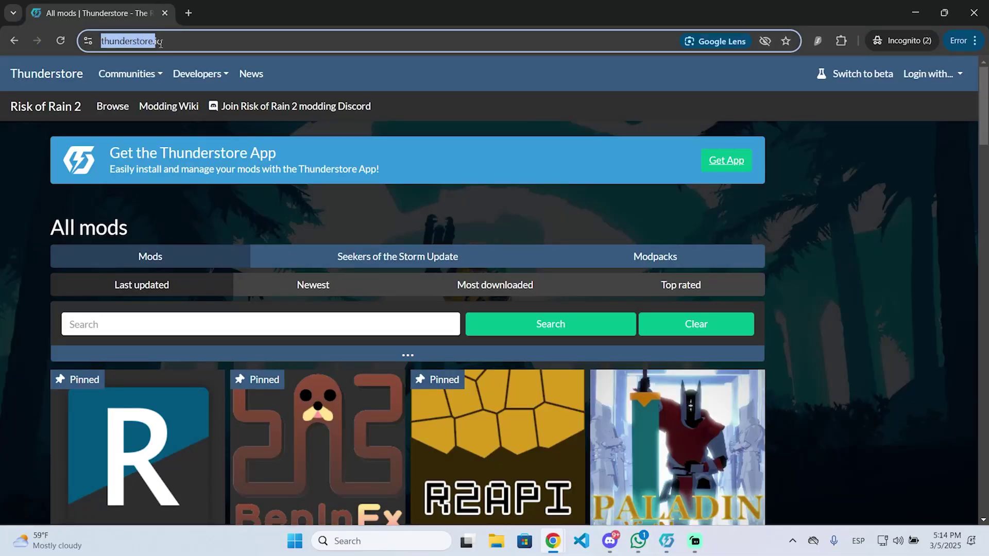
pyautogui.click(6, 231)
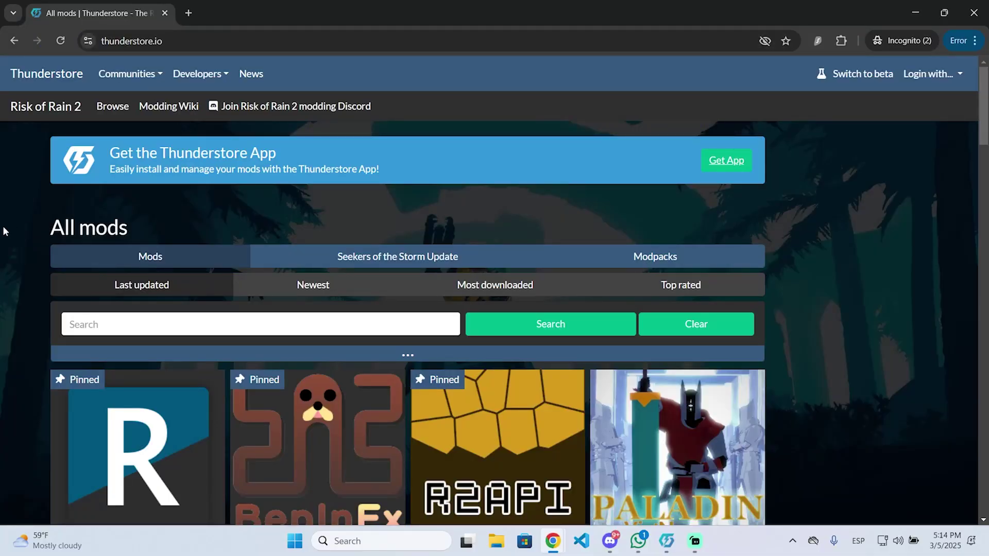
pyautogui.click(136, 75)
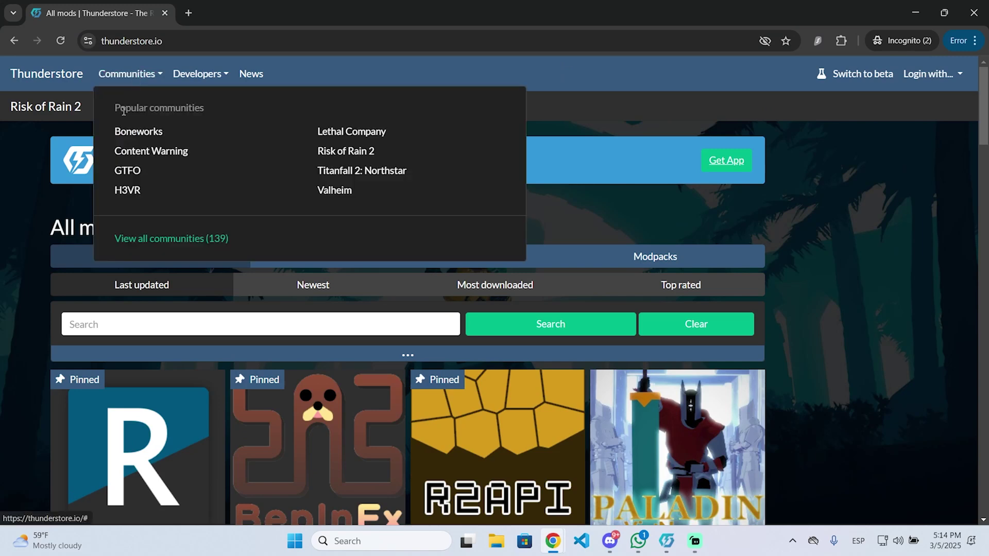
pyautogui.click(147, 240)
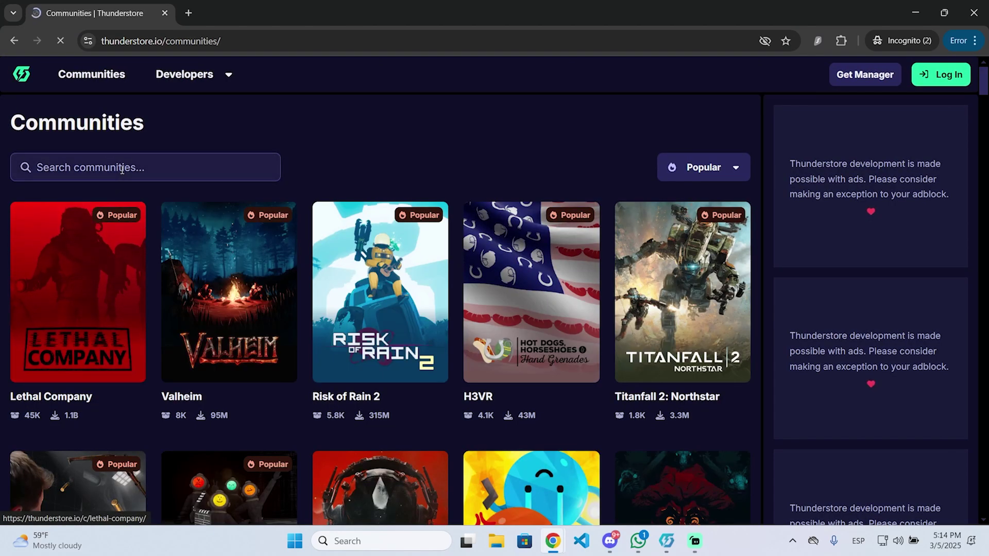
pyautogui.click(122, 169)
pyautogui.write('R.E.')
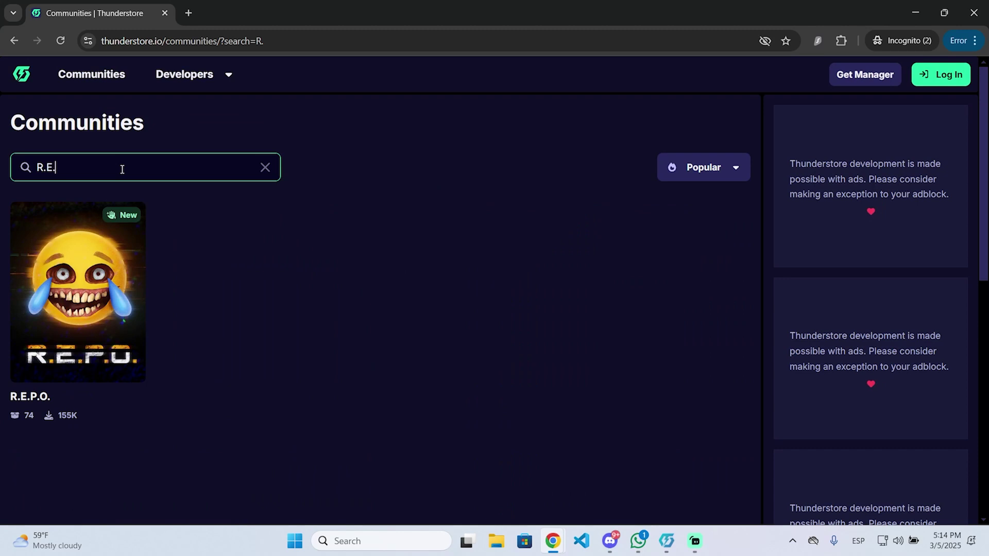
pyautogui.click(90, 273)
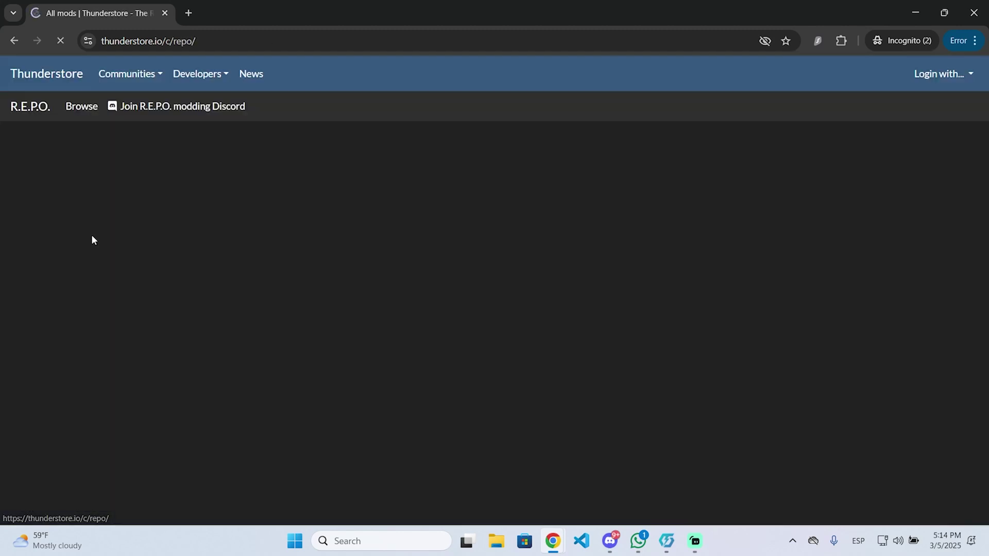
# - Open the BepInExPack package page and manually download version 5.4.2100
pyautogui.scroll(-2, 62, 207)
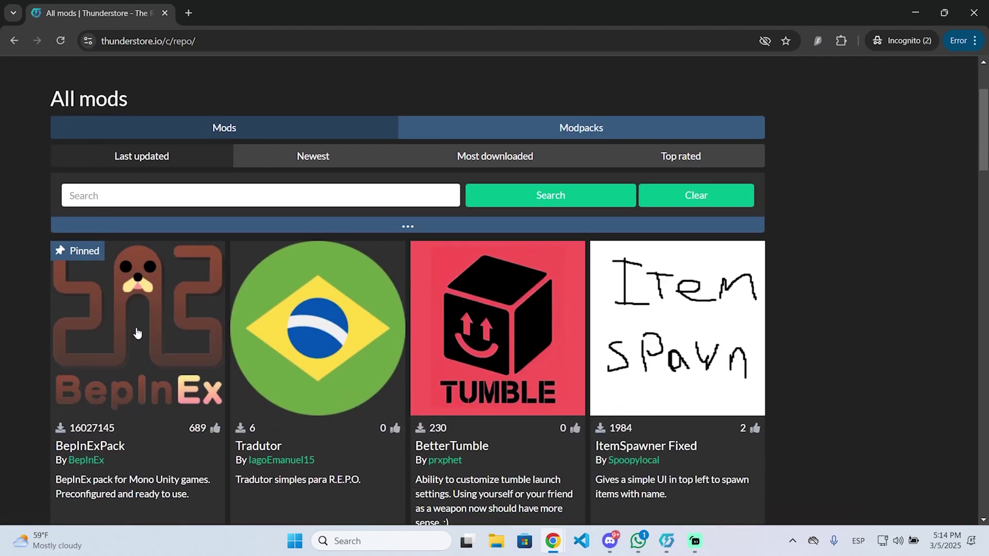
pyautogui.scroll(-1, 54, 191)
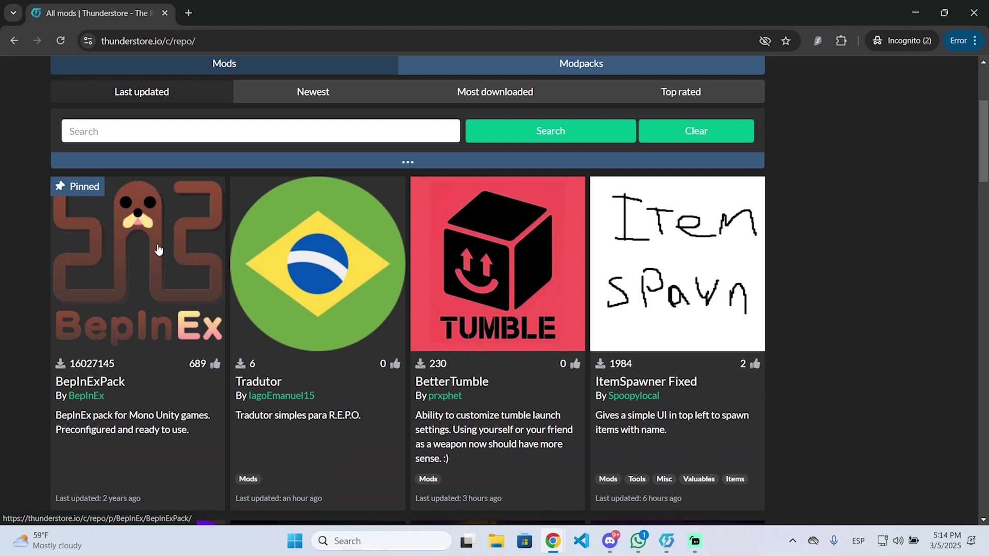
pyautogui.click(170, 409)
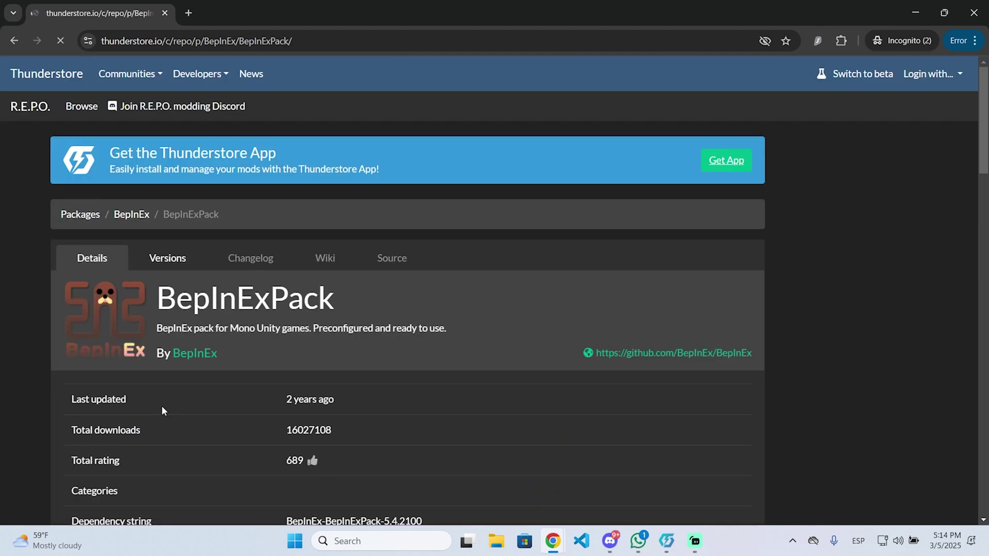
pyautogui.scroll(-5, 139, 277)
pyautogui.scroll(1, 160, 270)
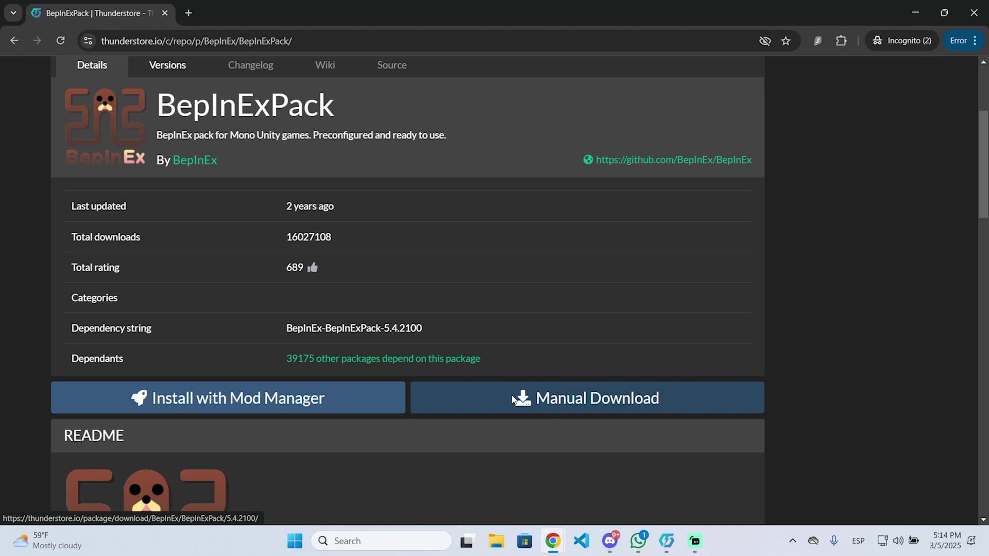
pyautogui.scroll(1, 575, 438)
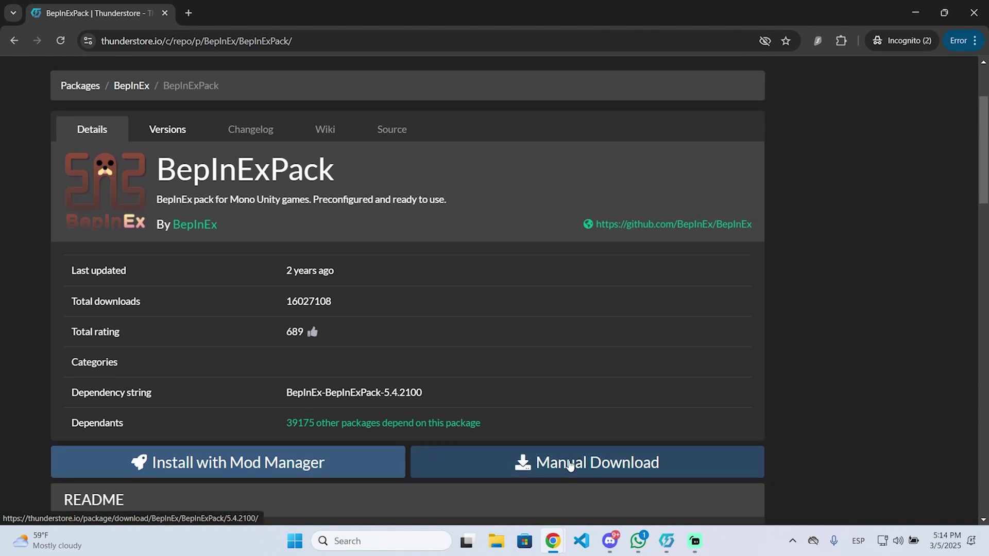
pyautogui.click(569, 461)
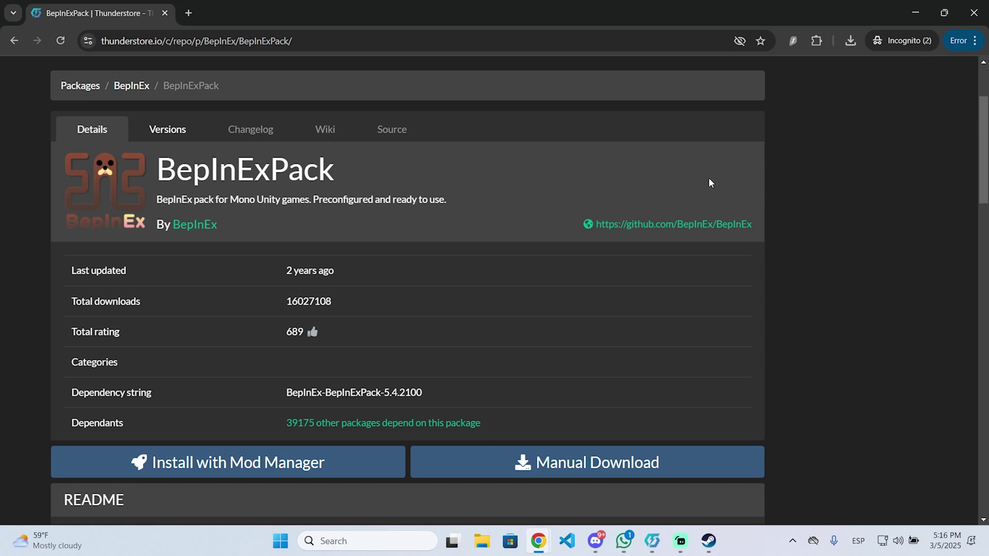
# - Open the downloaded BepInExPack zip from recent downloads and enter its BepInExPack folder
pyautogui.click(847, 41)
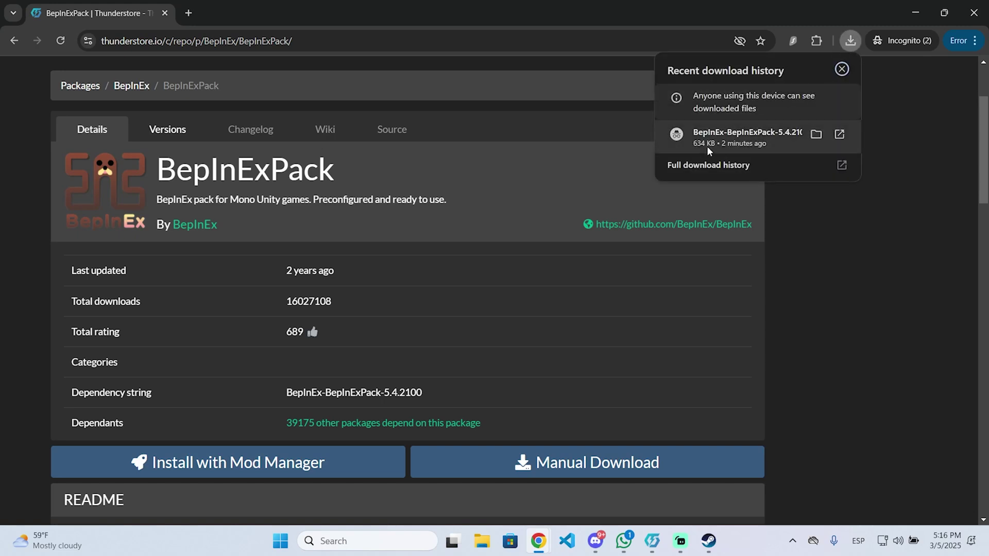
pyautogui.click(777, 136)
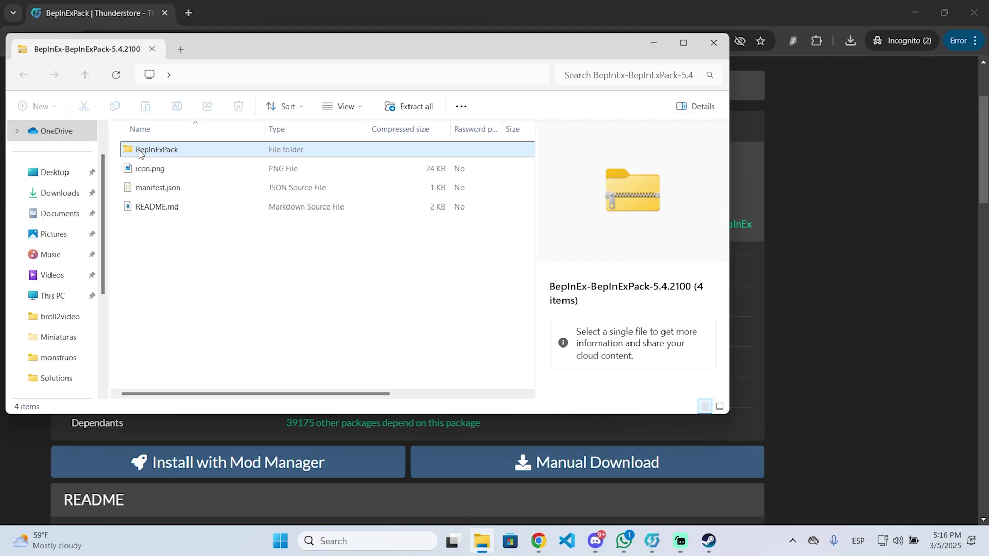
pyautogui.doubleClick(191, 151)
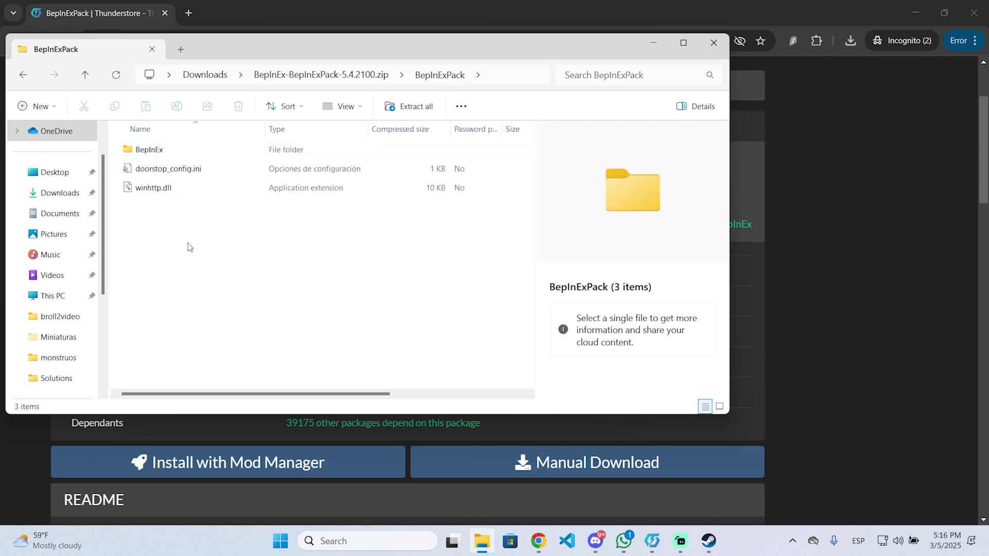
# - Select the three pack items: BepInEx, doorstop_config.ini and winhttp.dll
pyautogui.moveTo(189, 247); pyautogui.dragTo(196, 148)
pyautogui.moveTo(178, 246); pyautogui.dragTo(195, 147)
pyautogui.click(219, 234)
pyautogui.moveTo(180, 233); pyautogui.dragTo(200, 144)
pyautogui.click(204, 206)
# - Search R.E.P.O. in the Steam library and browse its local installation files
pyautogui.click(716, 540)
pyautogui.moveTo(124, 32)
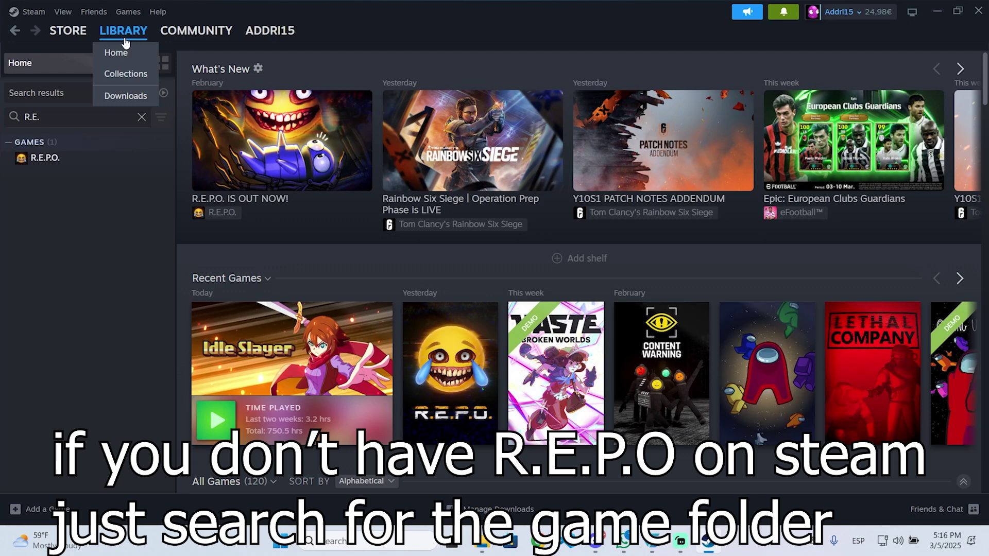
pyautogui.click(127, 56)
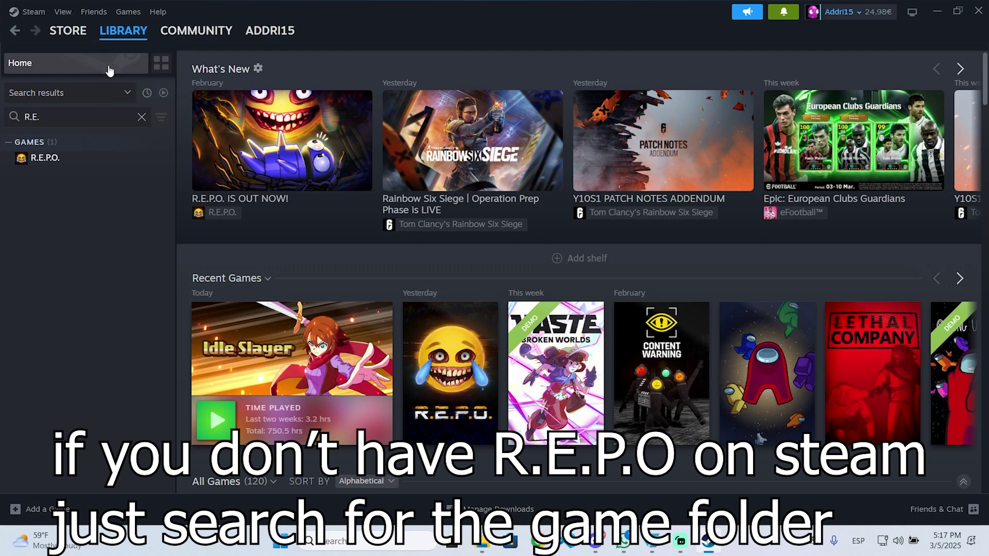
pyautogui.click(142, 118)
pyautogui.click(72, 117)
pyautogui.write('R.E.')
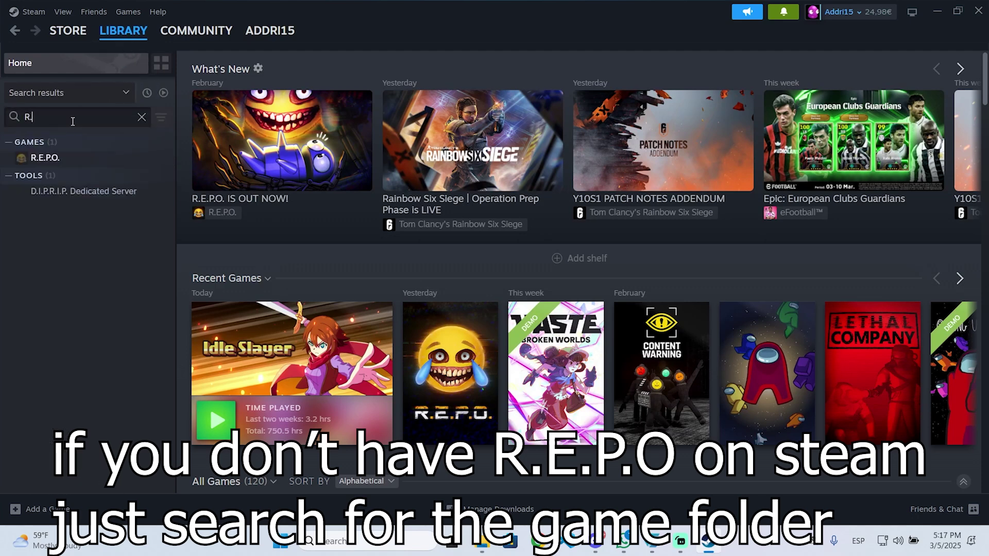
pyautogui.rightClick(54, 165)
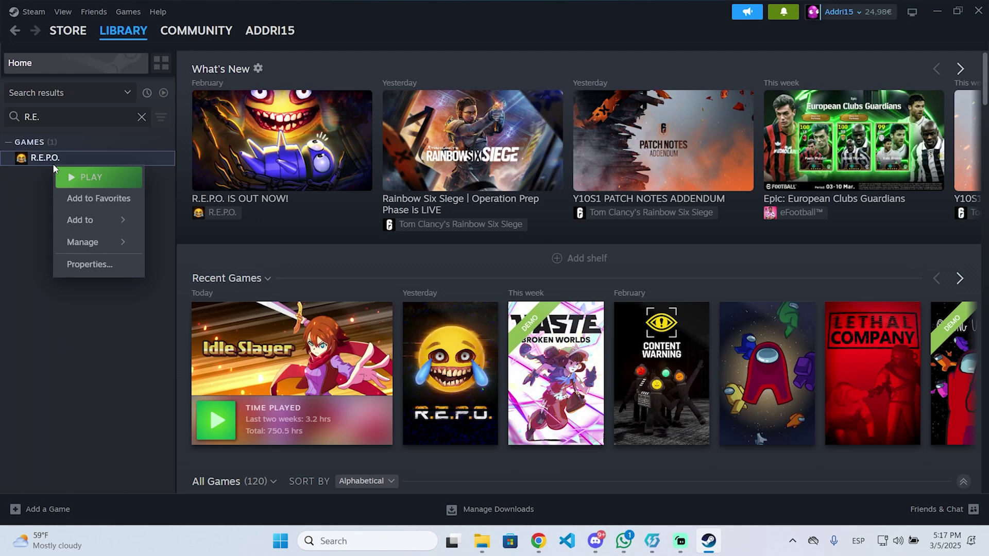
pyautogui.moveTo(109, 248)
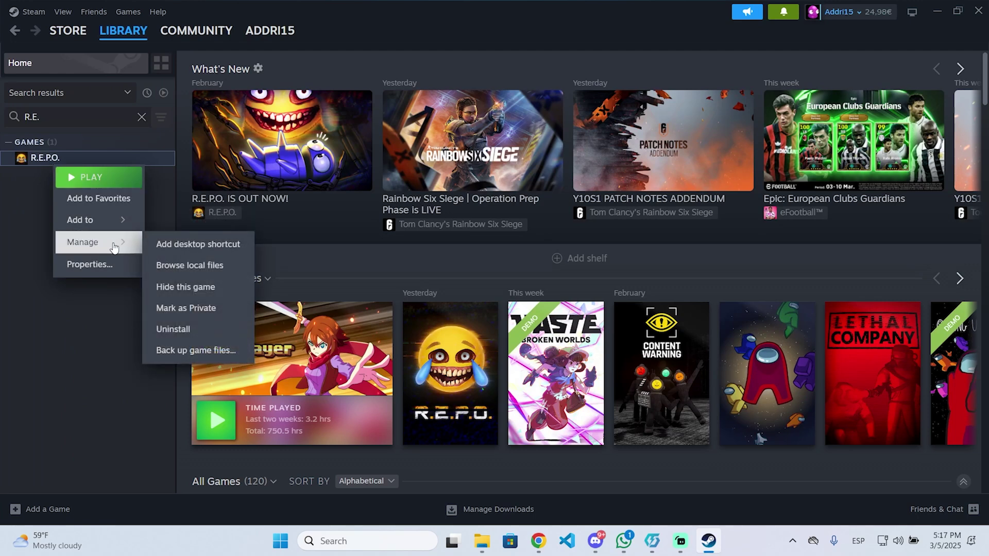
pyautogui.click(179, 264)
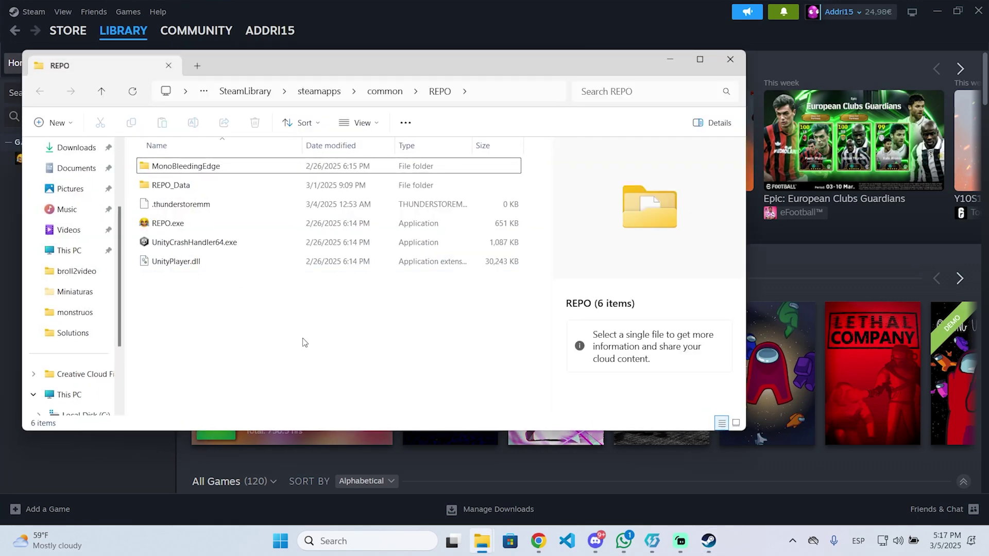
# - Arrange the REPO and BepInExPack windows side by side and select the three pack items
pyautogui.moveTo(305, 343); pyautogui.dragTo(243, 153)
pyautogui.click(344, 289)
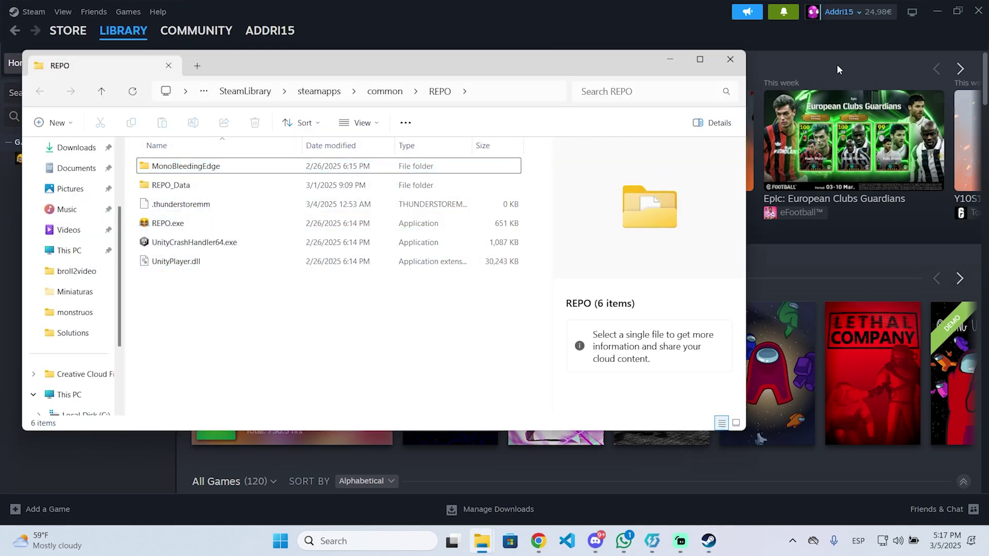
pyautogui.click(935, 15)
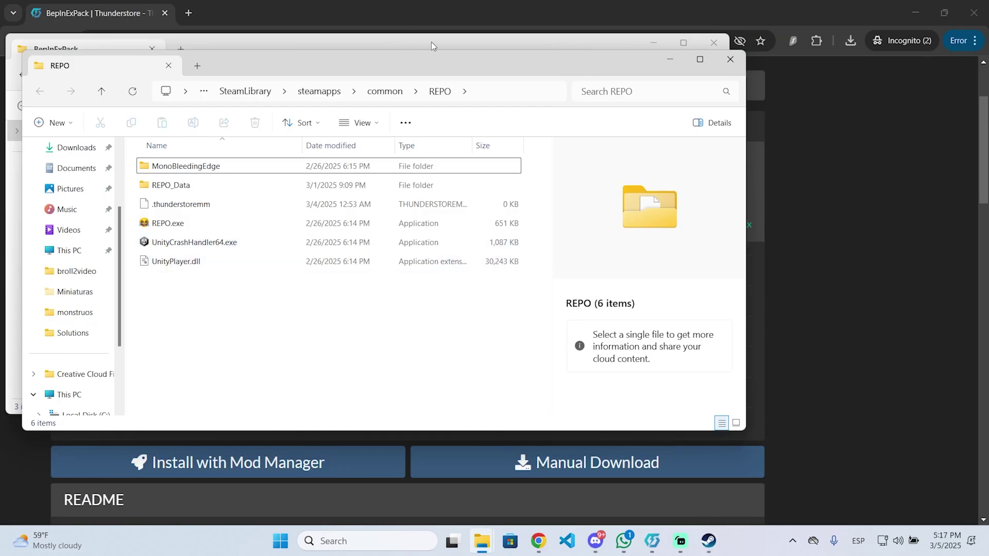
pyautogui.moveTo(432, 68); pyautogui.dragTo(697, 62)
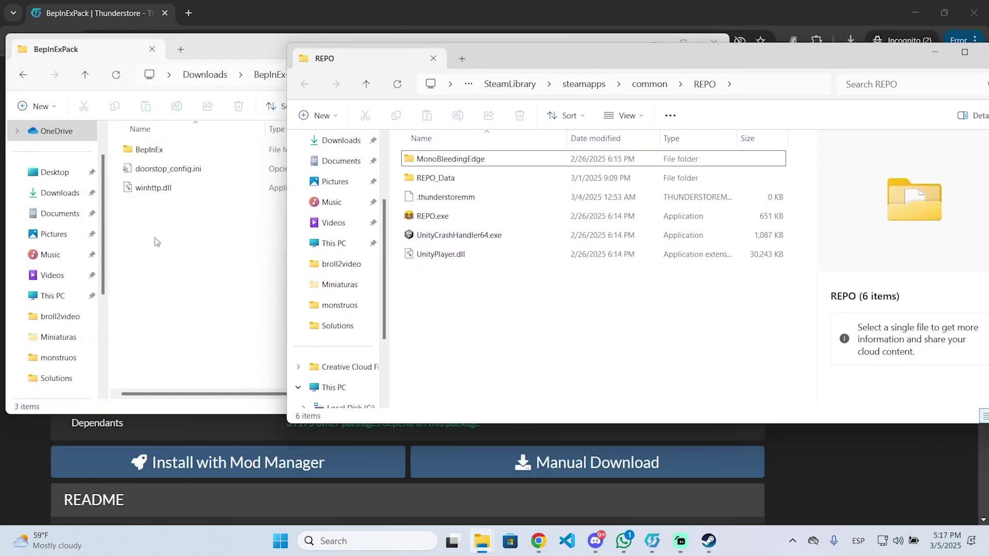
pyautogui.moveTo(154, 242); pyautogui.dragTo(169, 141)
pyautogui.moveTo(371, 49); pyautogui.dragTo(335, 255)
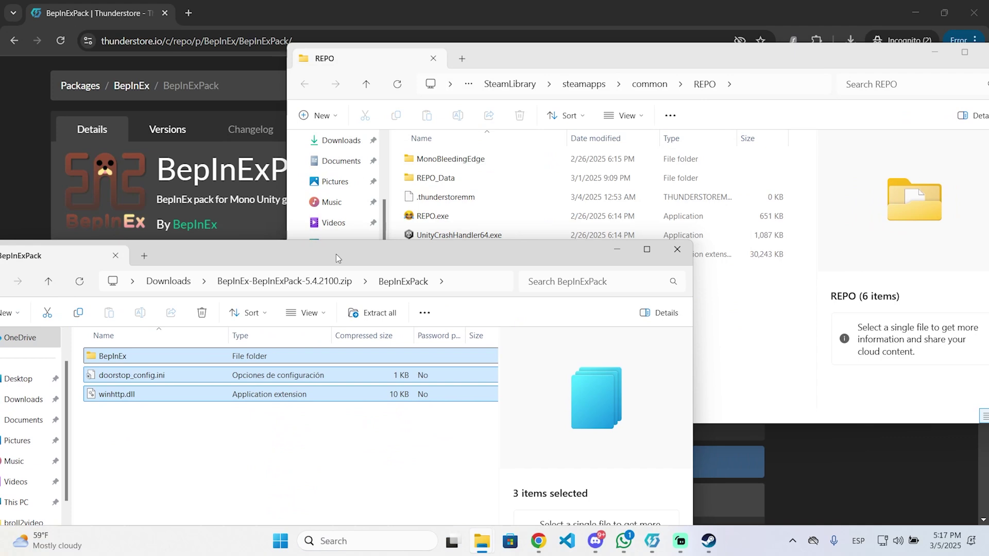
# - Copy BepInEx, doorstop_config.ini and winhttp.dll into REPO, then open its BepInEx folder
pyautogui.moveTo(341, 380); pyautogui.dragTo(756, 289)
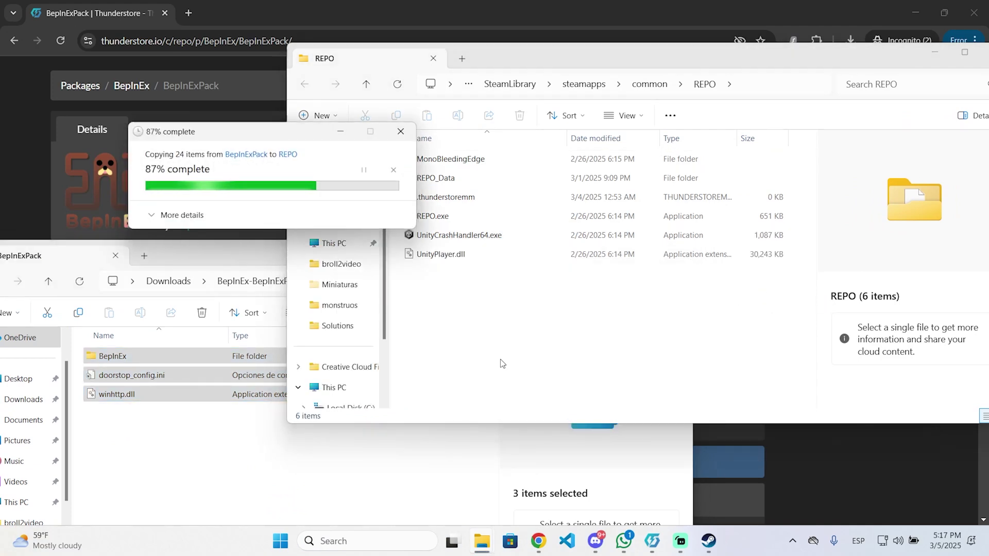
pyautogui.click(462, 358)
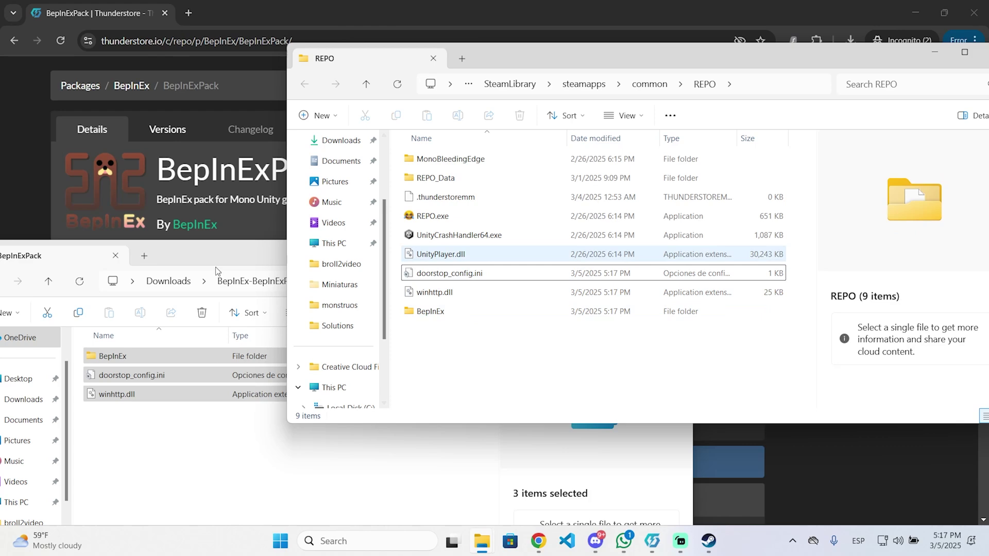
pyautogui.moveTo(222, 253); pyautogui.dragTo(220, 195)
pyautogui.click(617, 192)
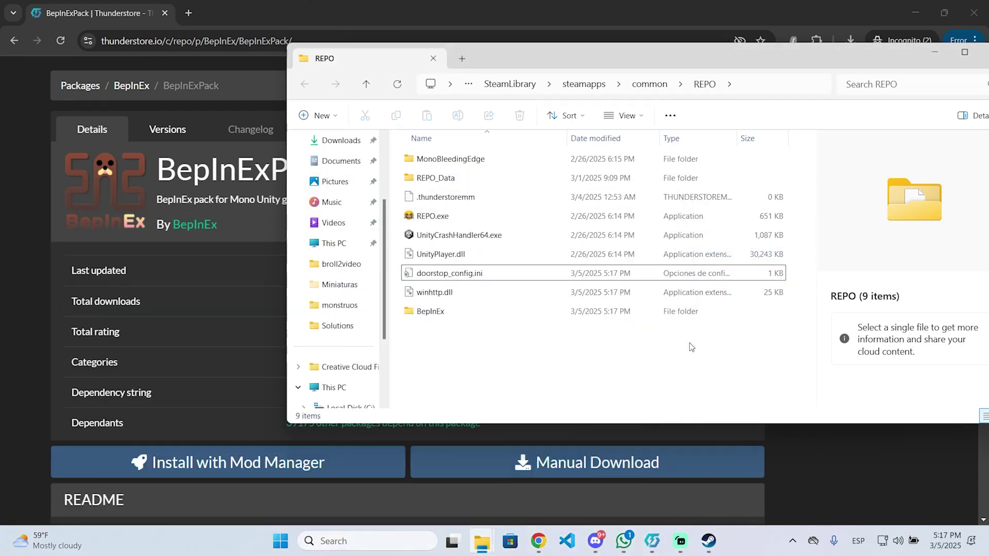
pyautogui.doubleClick(453, 312)
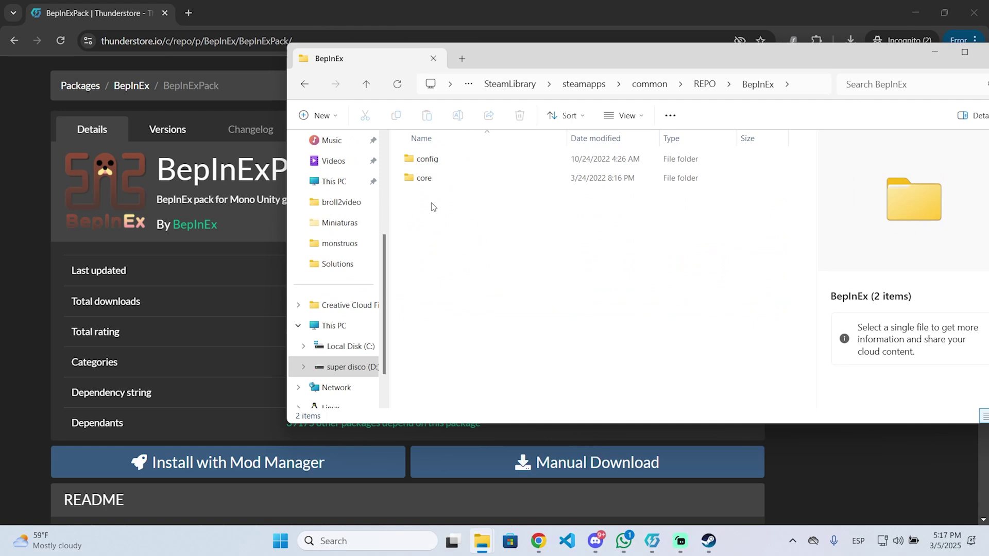
# - Return to the REPO folder, launch REPO.exe, and move the BepInEx console into view
pyautogui.moveTo(714, 47); pyautogui.dragTo(564, 53)
pyautogui.click(555, 91)
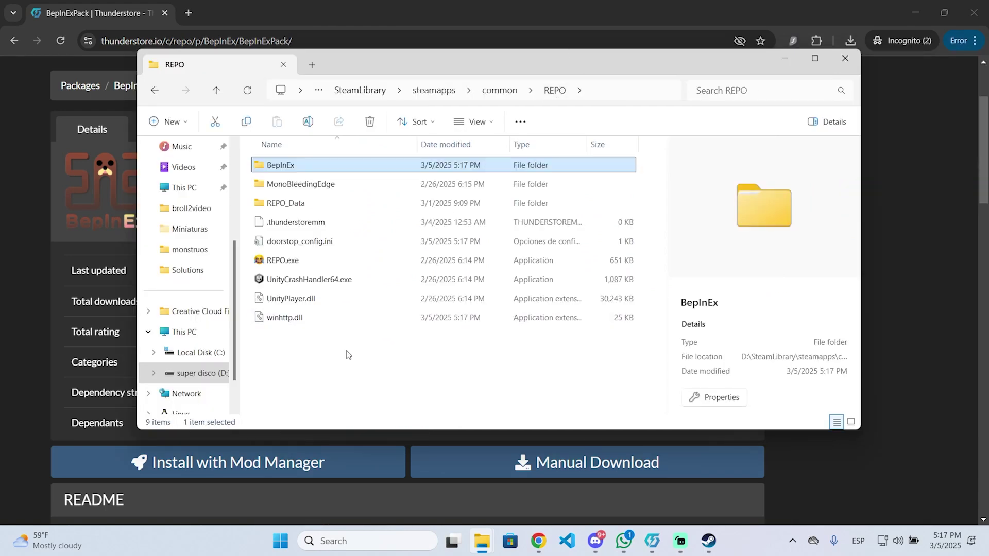
pyautogui.doubleClick(310, 260)
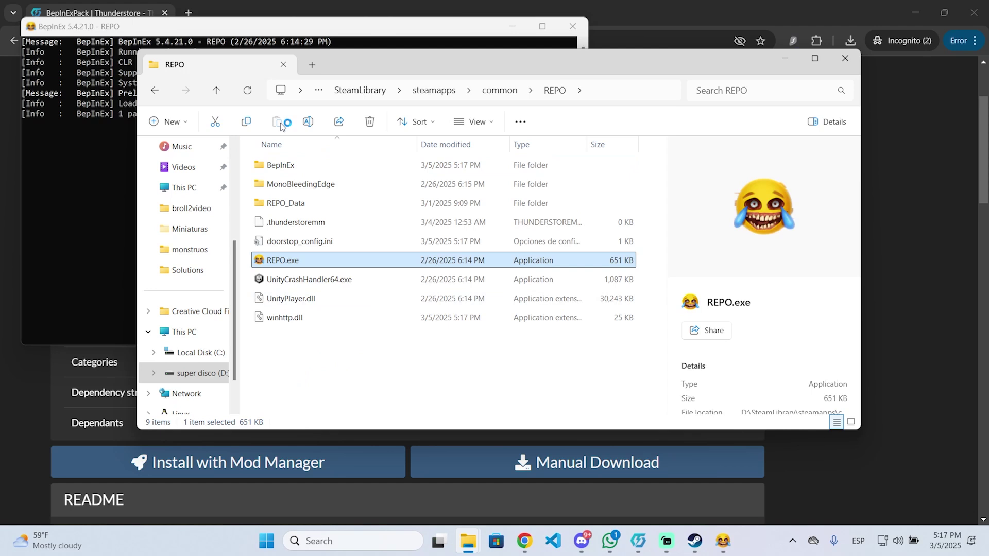
pyautogui.moveTo(65, 26); pyautogui.dragTo(238, 96)
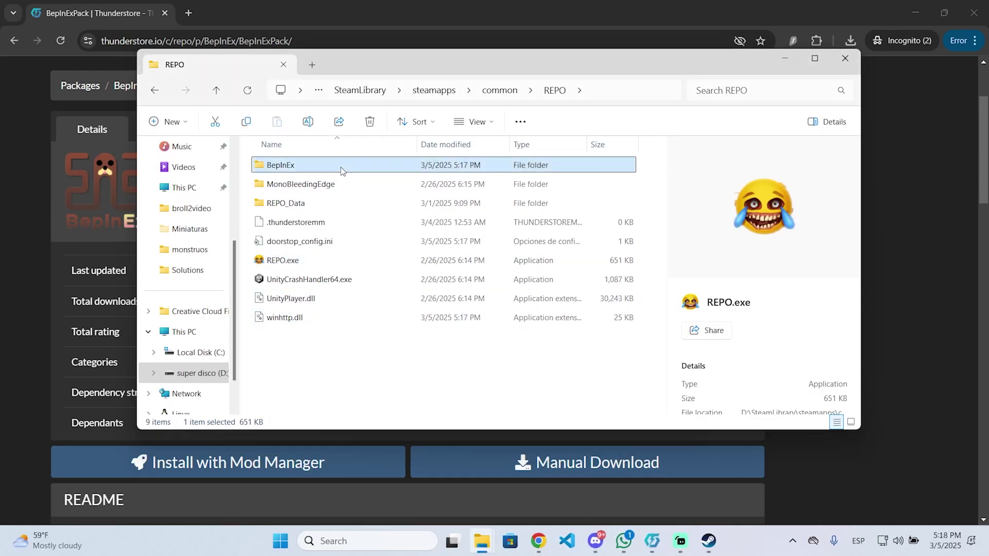
# - Check BepInEx now has cache, patchers, plugins and LogOutput.log, and confirm plugins is empty
pyautogui.doubleClick(341, 168)
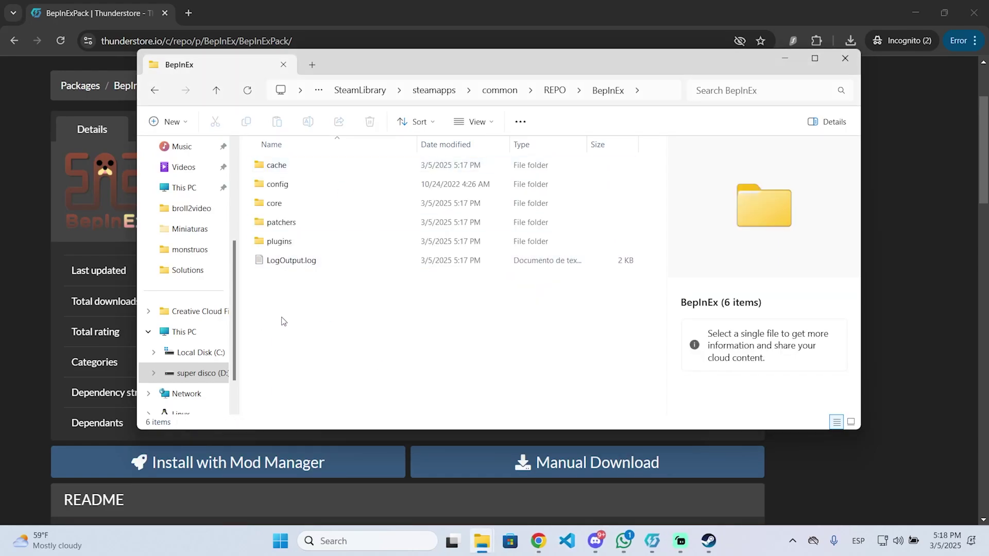
pyautogui.moveTo(283, 321); pyautogui.dragTo(378, 145)
pyautogui.moveTo(283, 346); pyautogui.dragTo(374, 151)
pyautogui.click(304, 315)
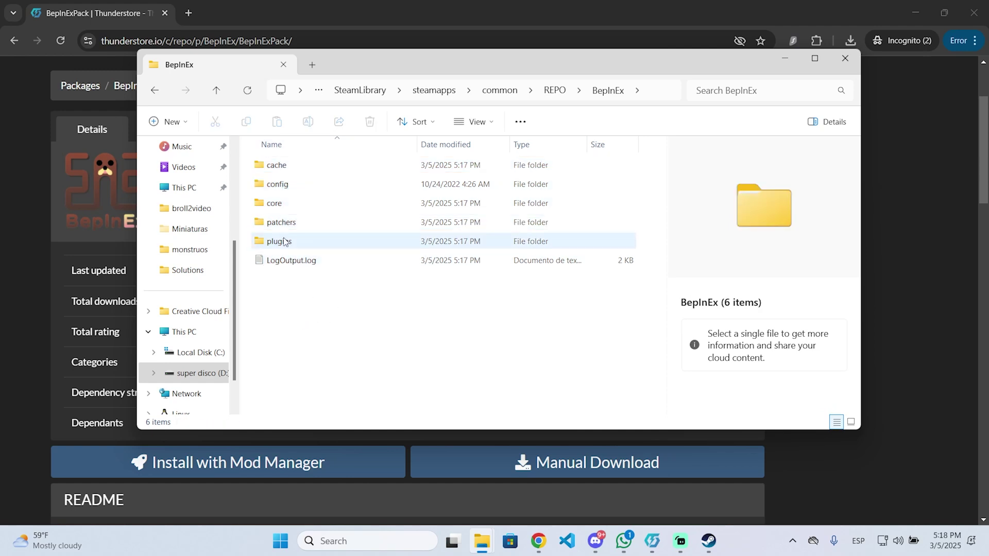
pyautogui.doubleClick(313, 243)
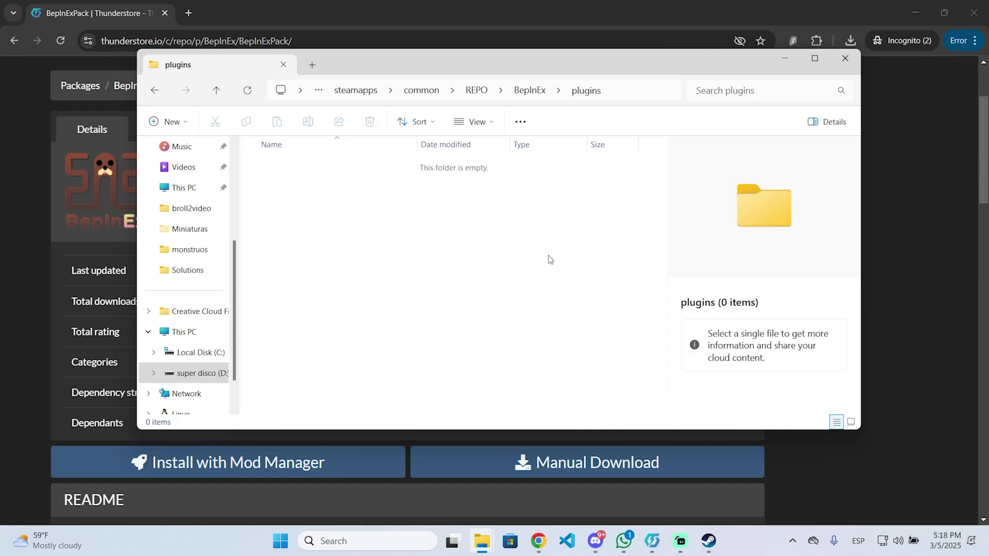
pyautogui.moveTo(653, 73); pyautogui.dragTo(826, 87)
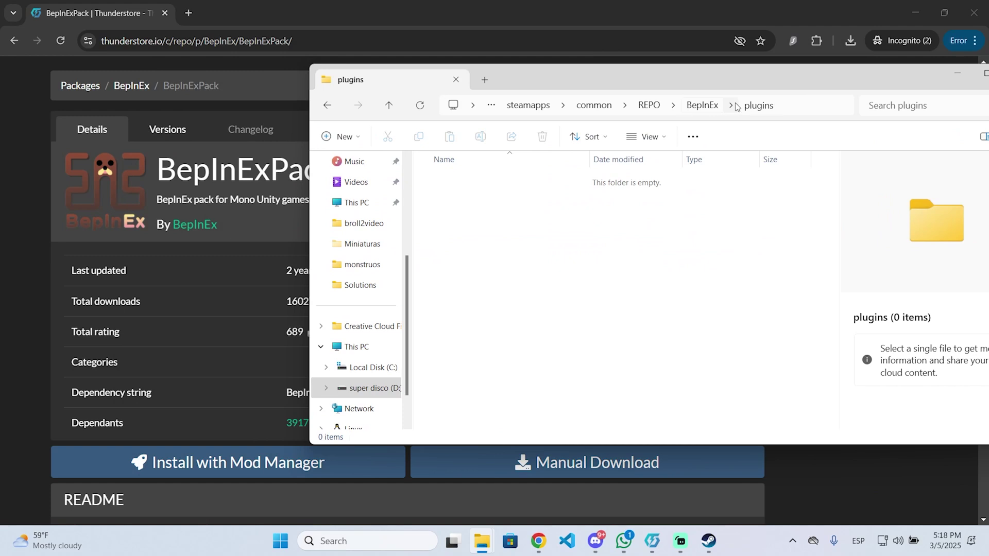
pyautogui.click(701, 106)
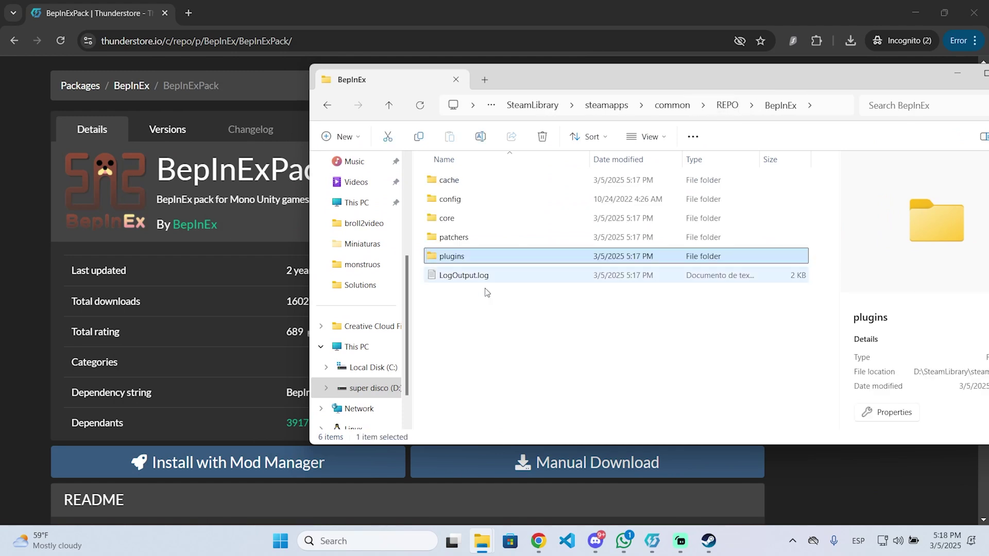
# - Browse all R.E.P.O. mods on Thunderstore and open the MoreReviveHP mod page
pyautogui.click(44, 255)
pyautogui.scroll(3, 49, 256)
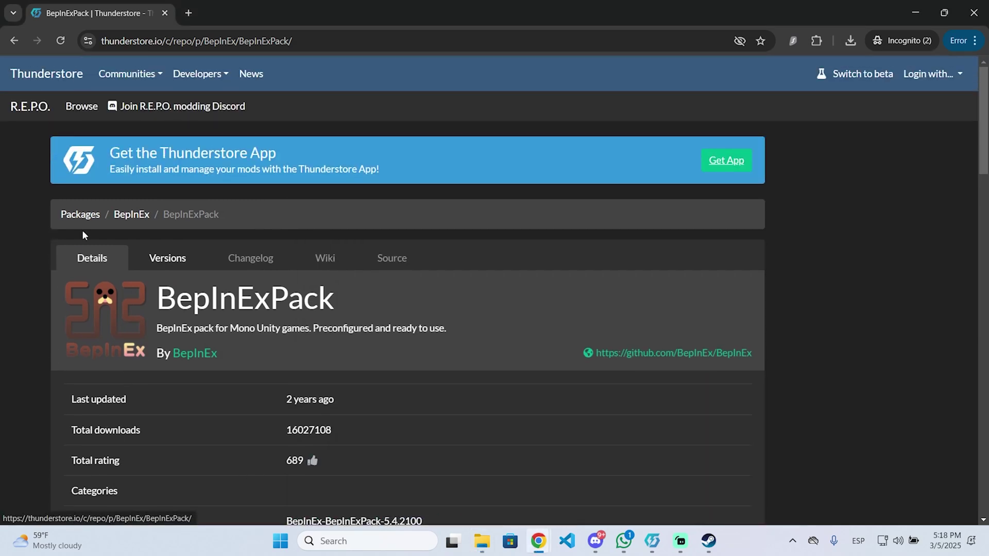
pyautogui.click(37, 110)
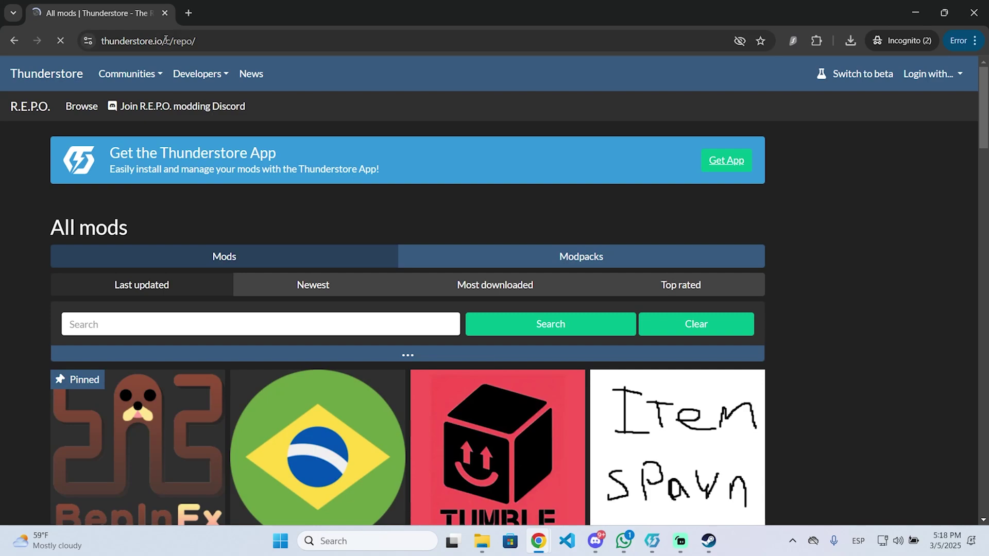
pyautogui.scroll(-3, 545, 248)
pyautogui.scroll(-10, 545, 247)
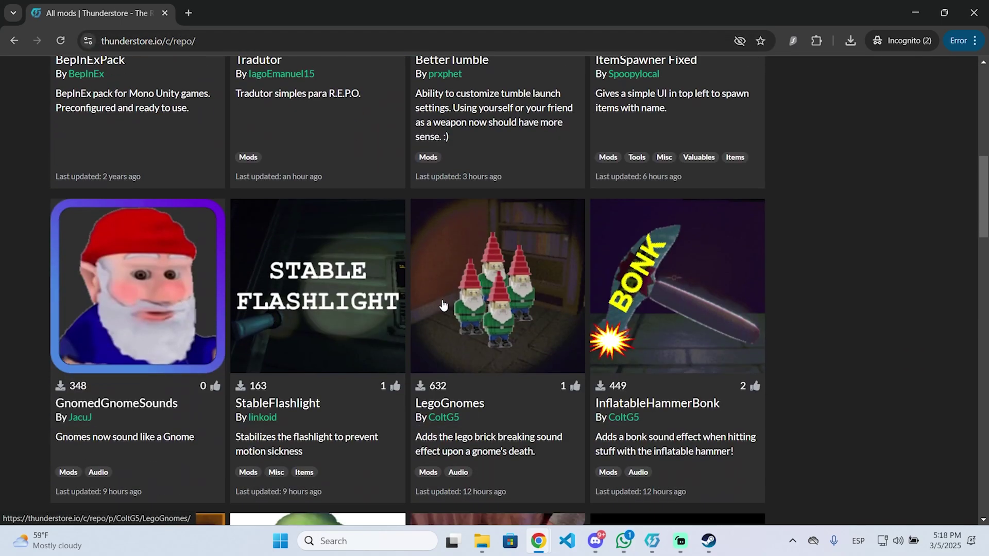
pyautogui.scroll(-7, 407, 330)
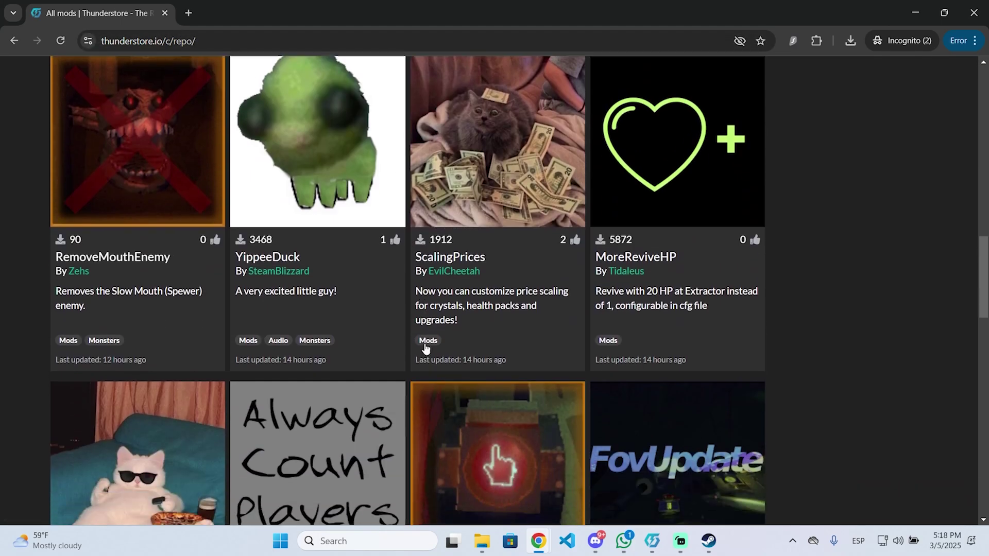
pyautogui.scroll(5, 423, 363)
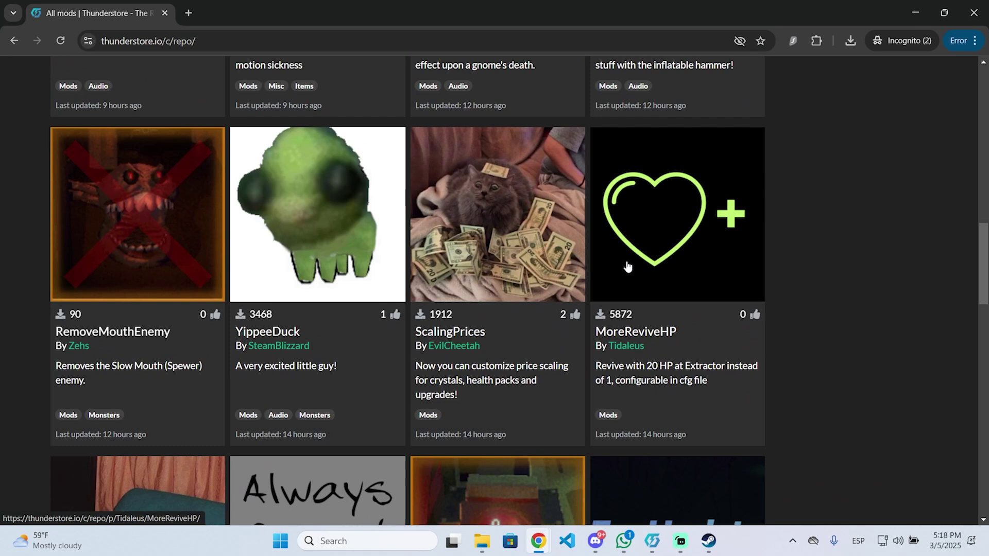
pyautogui.click(653, 247)
# - Manually download the MoreReviveHP 1.0.1 zip to Downloads and open it
pyautogui.scroll(-1, 257, 261)
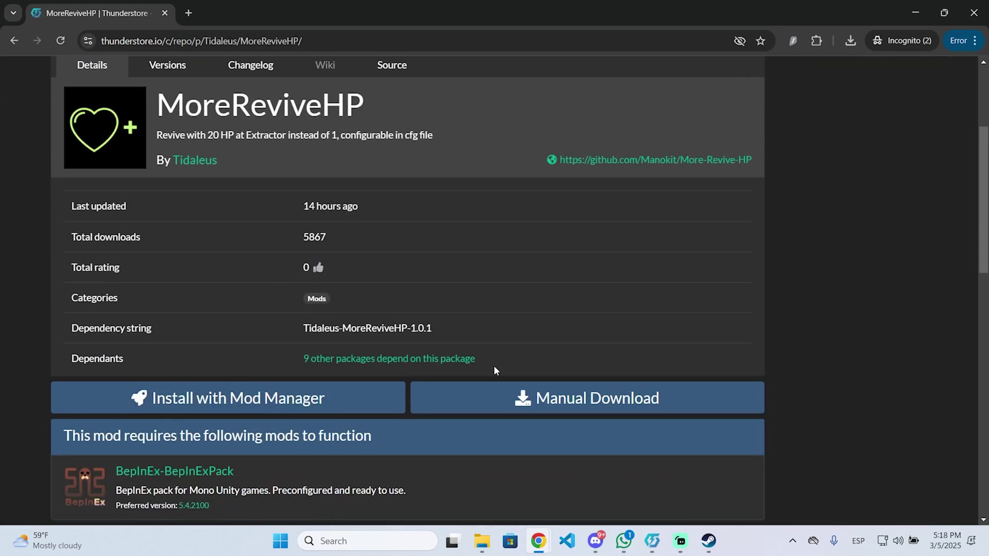
pyautogui.click(536, 398)
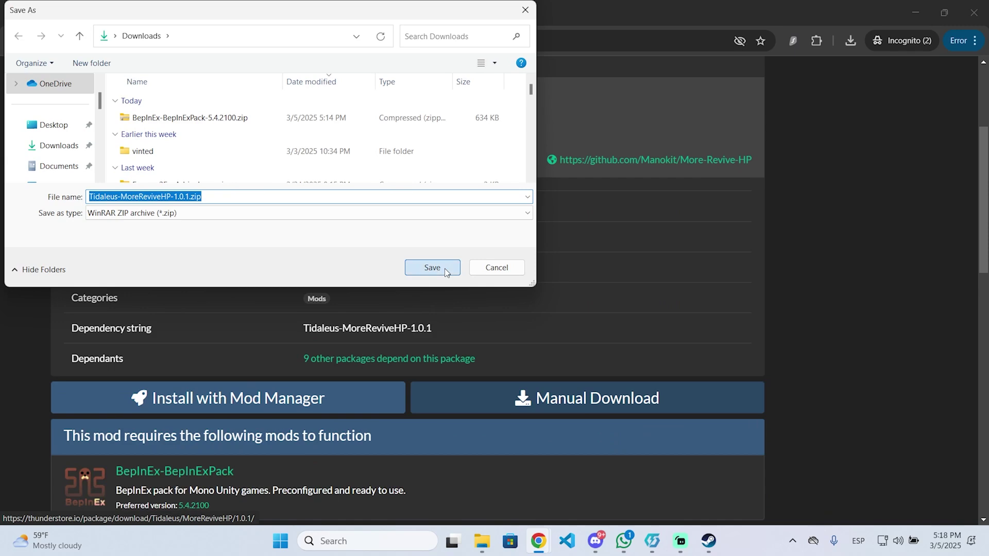
pyautogui.click(432, 267)
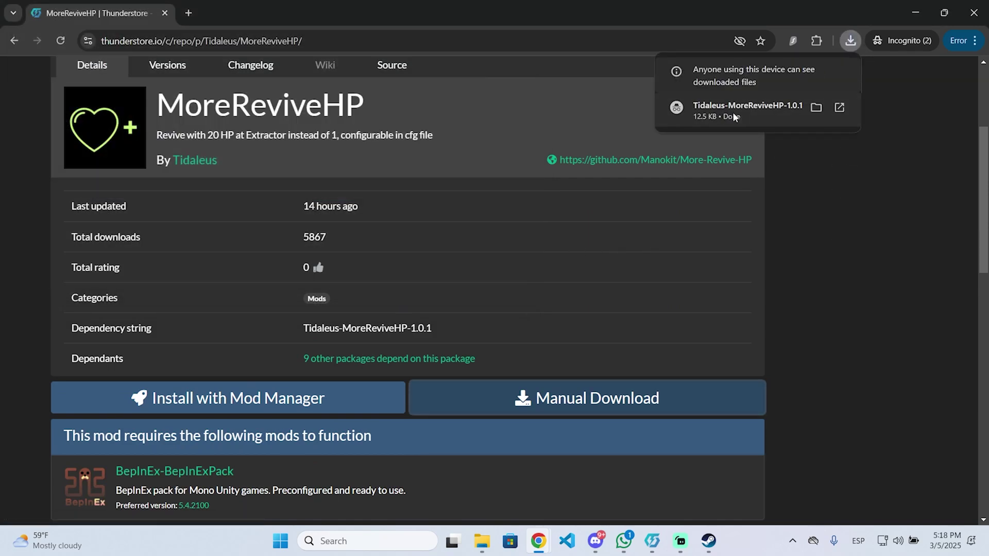
pyautogui.click(732, 112)
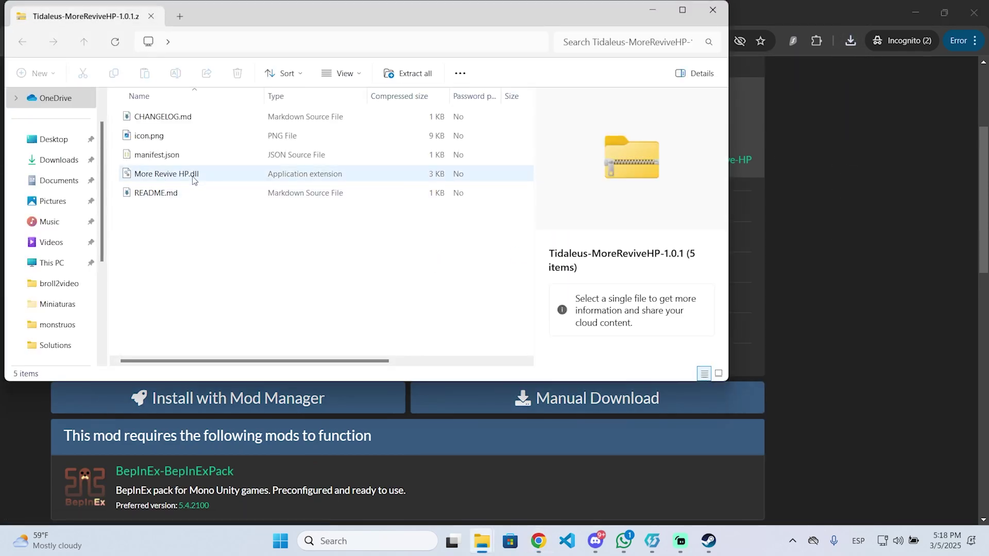
# - Copy More Revive HP.dll into BepInEx/plugins, verify it landed, then return to REPO
pyautogui.click(195, 175)
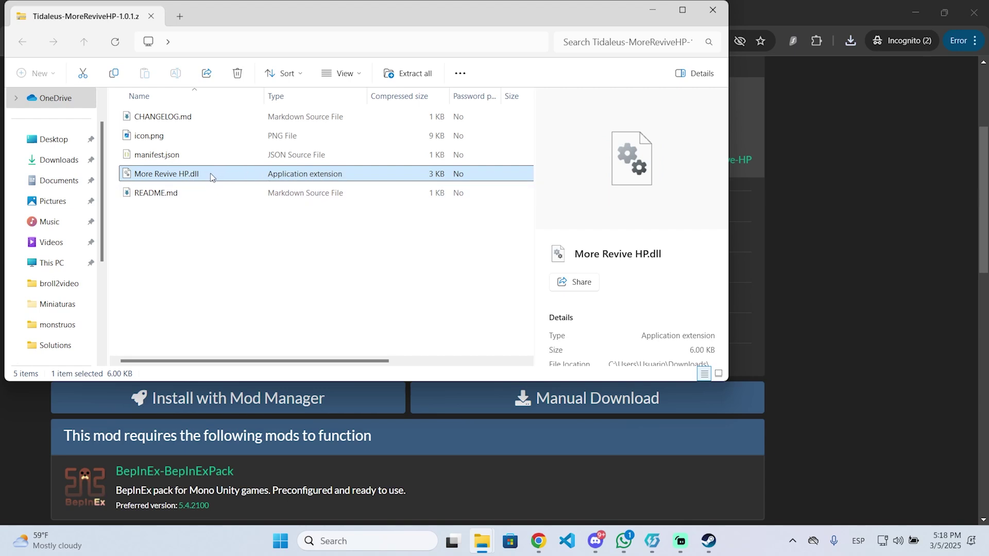
pyautogui.moveTo(210, 176); pyautogui.dragTo(497, 258)
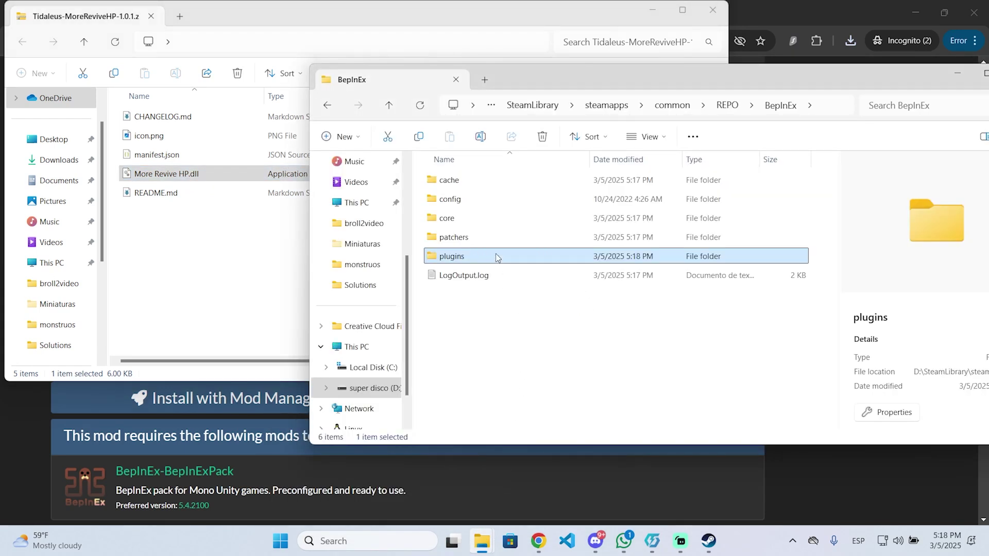
pyautogui.doubleClick(497, 257)
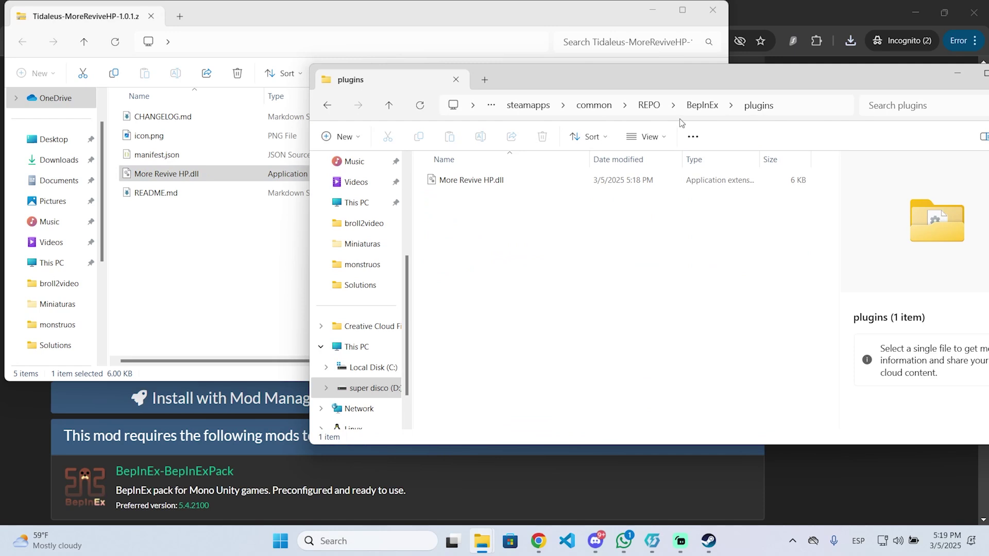
pyautogui.click(653, 106)
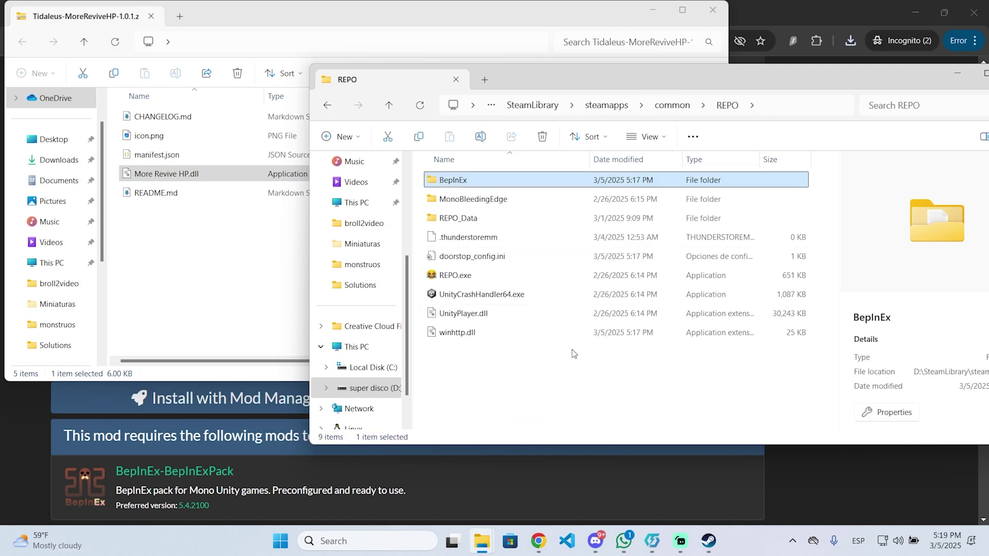